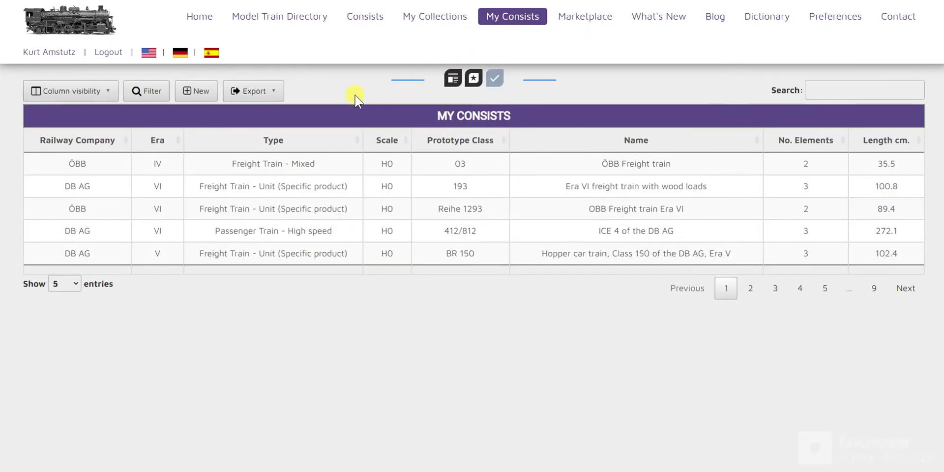
# Step: Start a new consist, name it as the owner's TEE train, and set its scale to HO
pyautogui.click(196, 96)
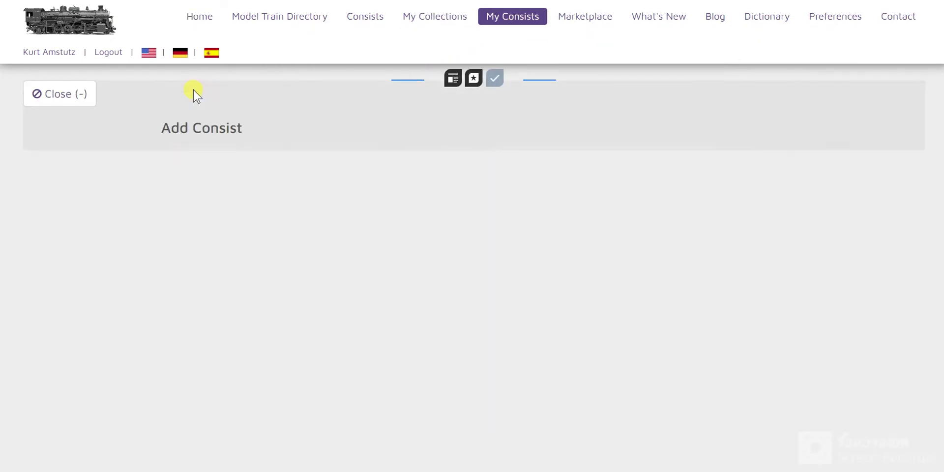
pyautogui.click(287, 176)
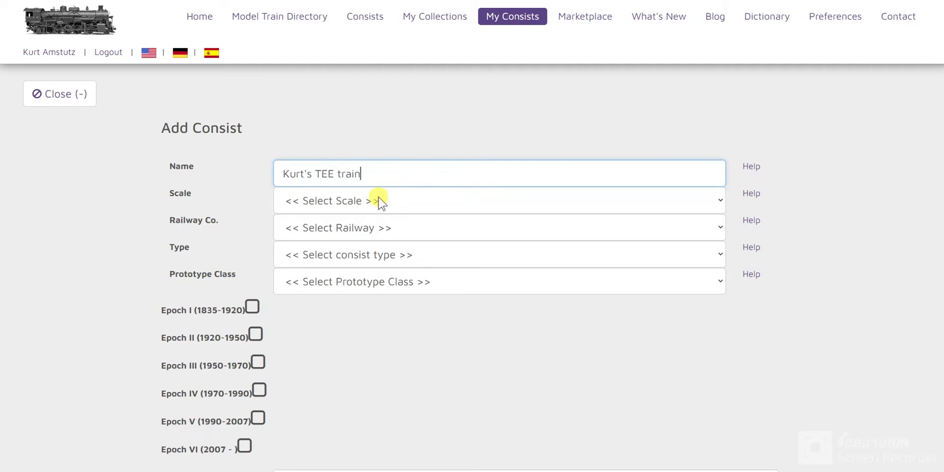
pyautogui.click(383, 200)
pyautogui.click(299, 302)
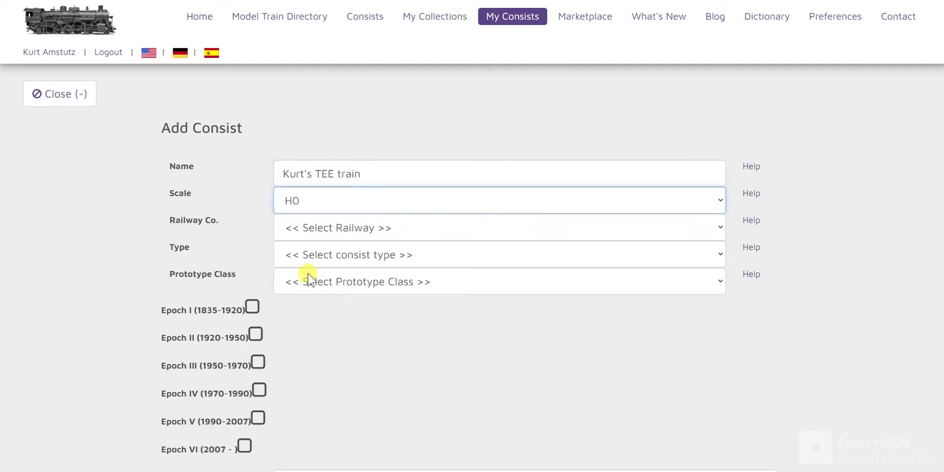
# Step: Set the railway company to DB - Federal Republic of Germany Railways (1945-1994) (FRG) and the consist type to Passenger Train - Inter-City
pyautogui.click(313, 222)
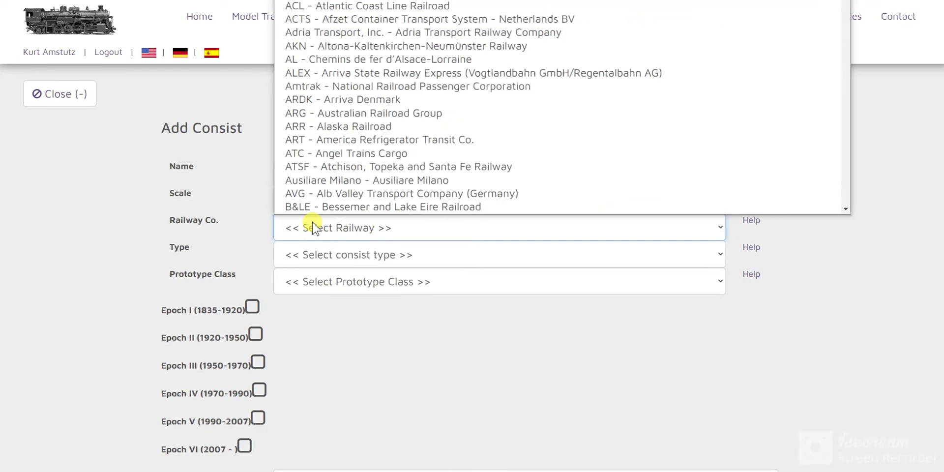
pyautogui.press('d')
pyautogui.press('b')
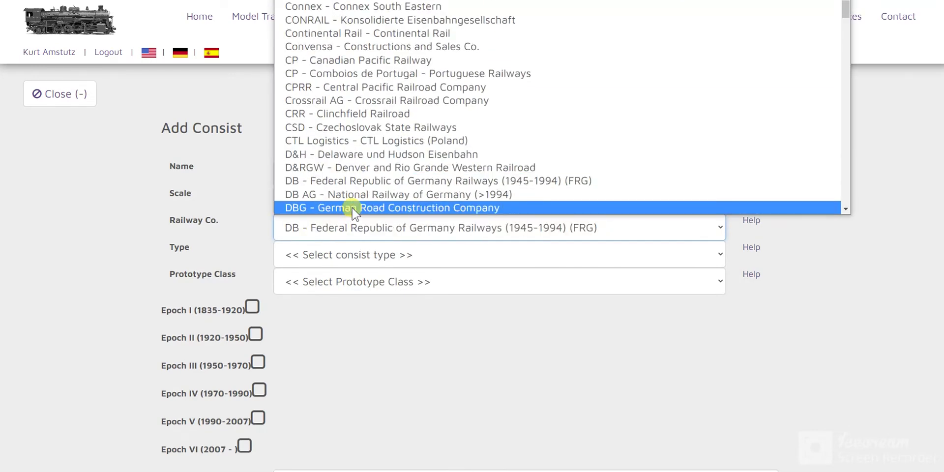
pyautogui.click(361, 180)
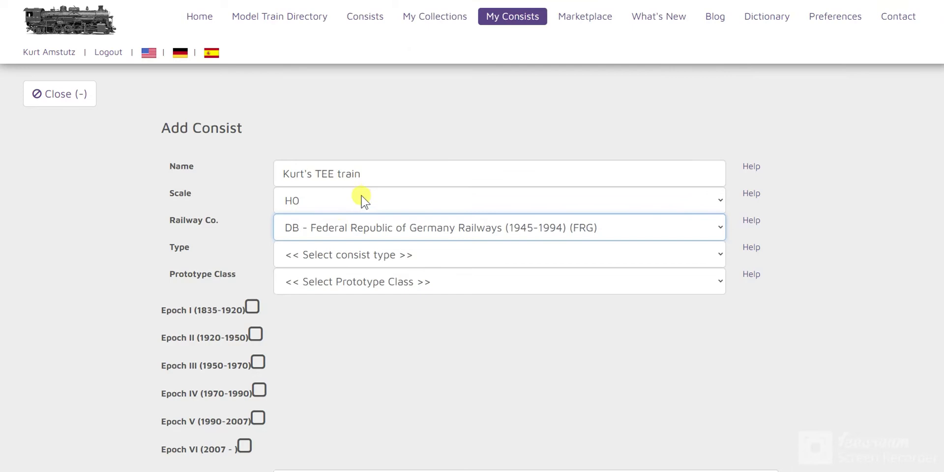
pyautogui.click(320, 255)
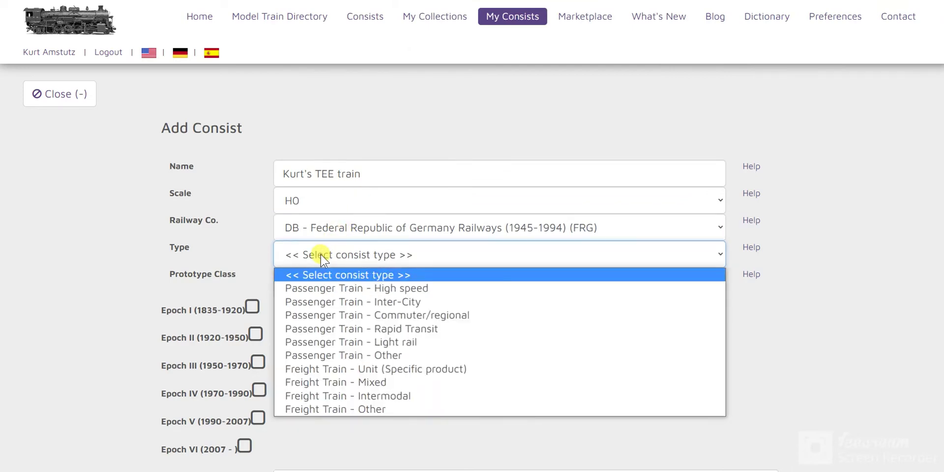
pyautogui.click(378, 299)
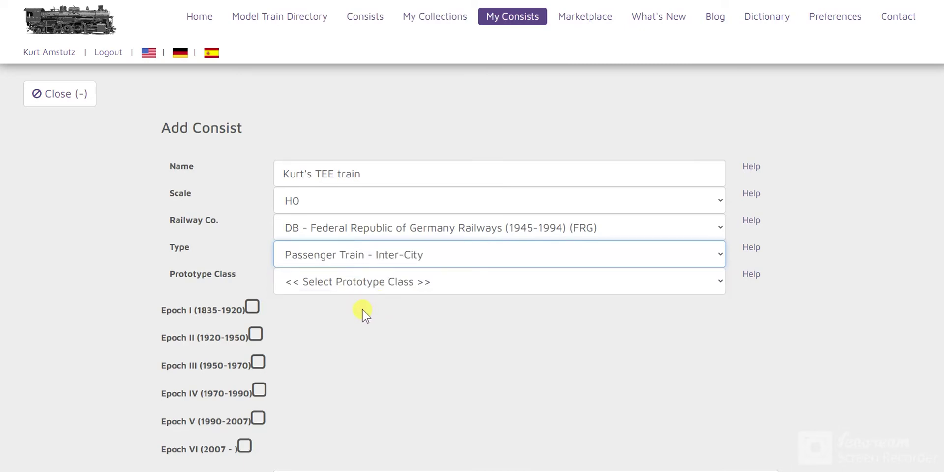
# Step: Set the consist's prototype class to BR 103 and assign it to Epoch IV (1970-1990)
pyautogui.click(332, 279)
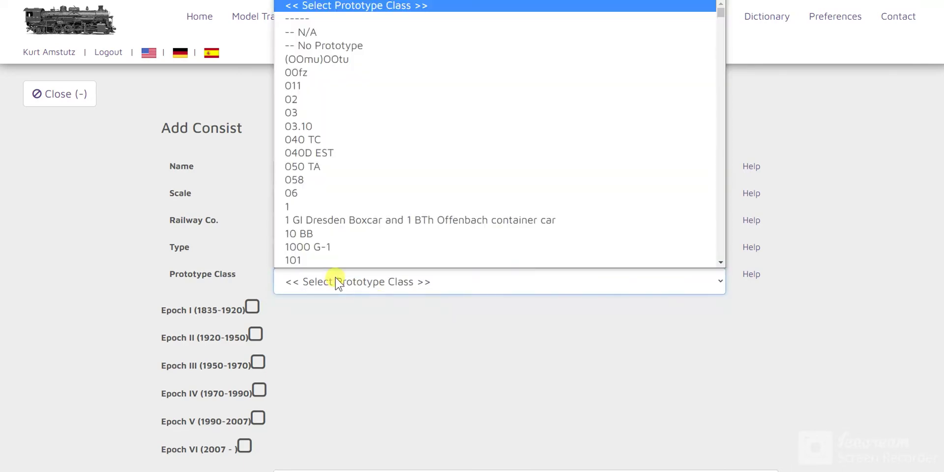
pyautogui.write('br 1')
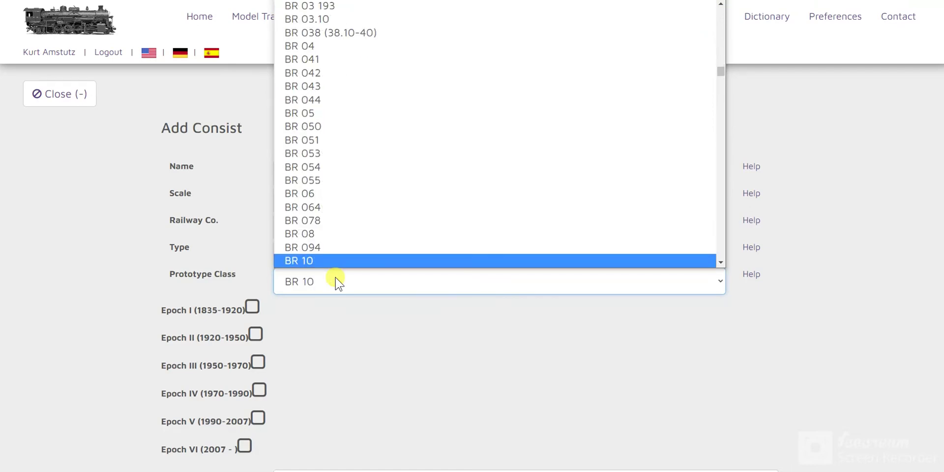
pyautogui.write('03')
pyautogui.scroll(-2, 337, 228)
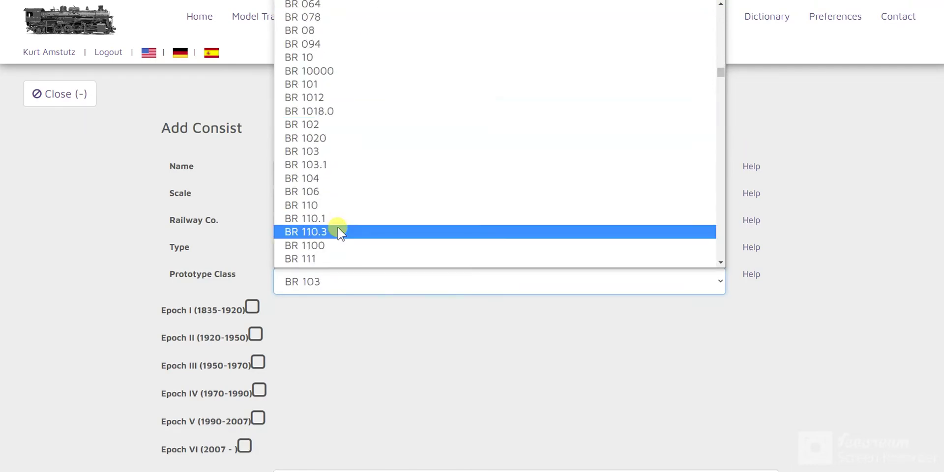
pyautogui.click(318, 152)
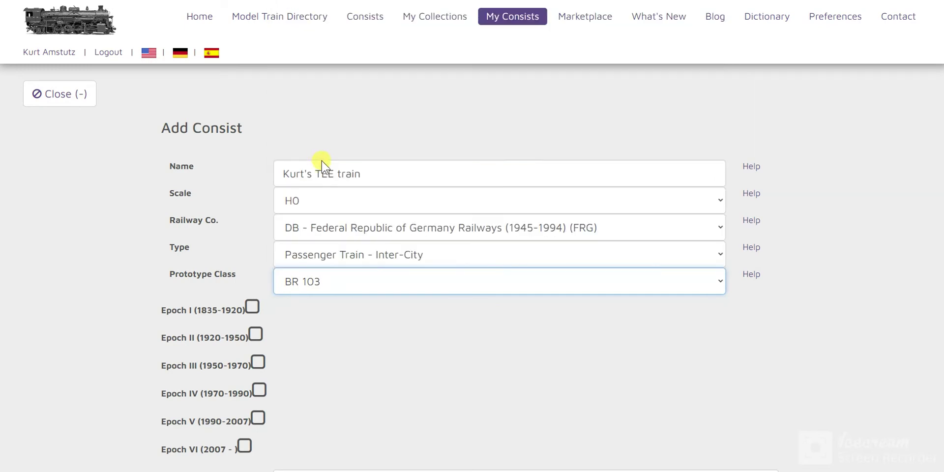
pyautogui.scroll(-1, 315, 342)
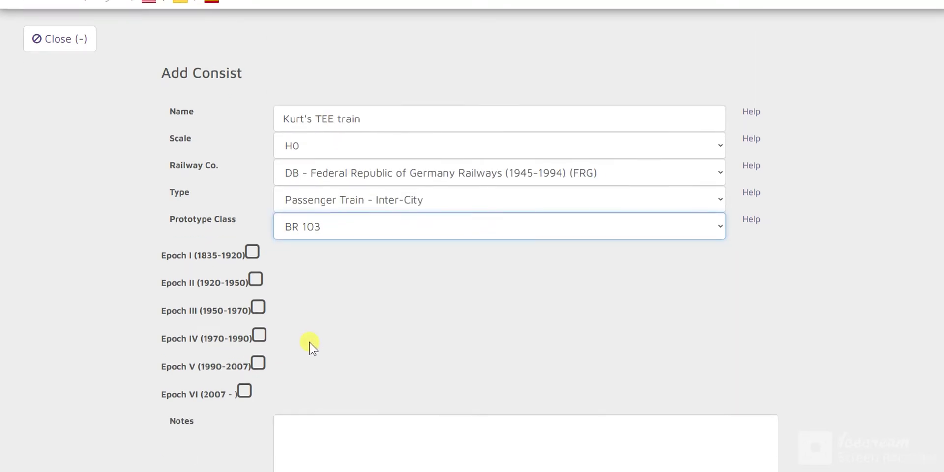
pyautogui.click(259, 338)
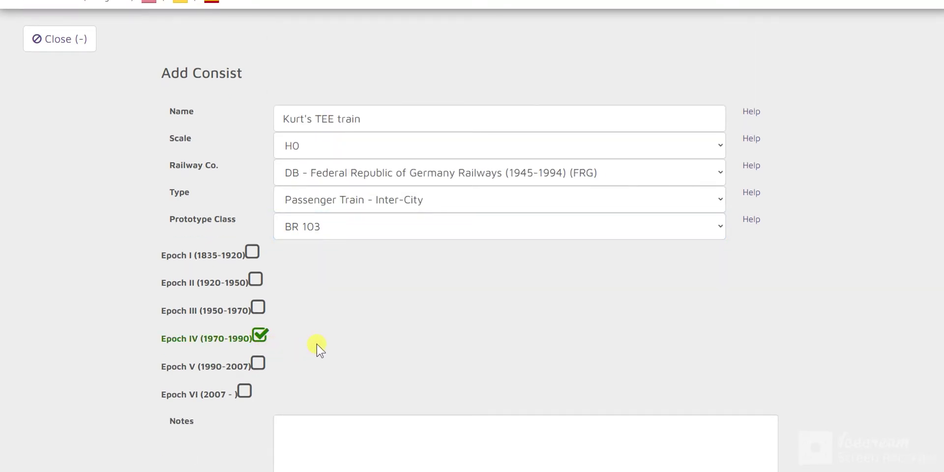
# Step: Mark the consist as private and as able to be assembled, and save it
pyautogui.scroll(-3, 316, 345)
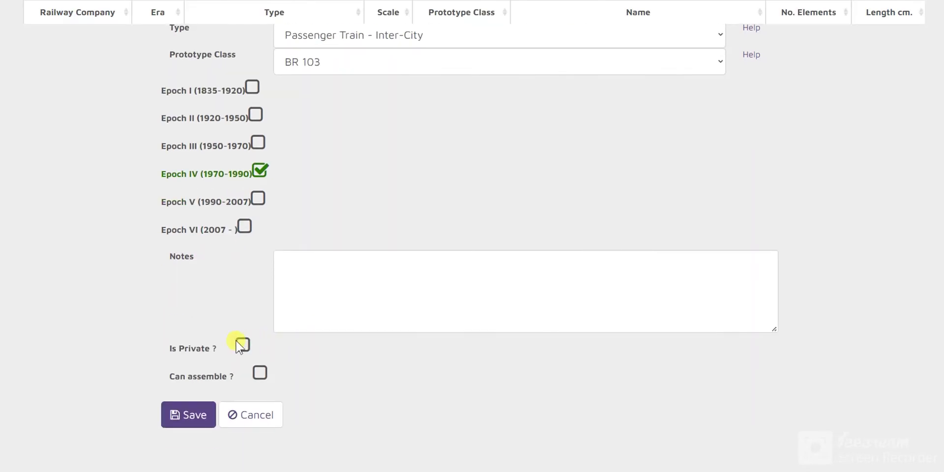
pyautogui.click(243, 344)
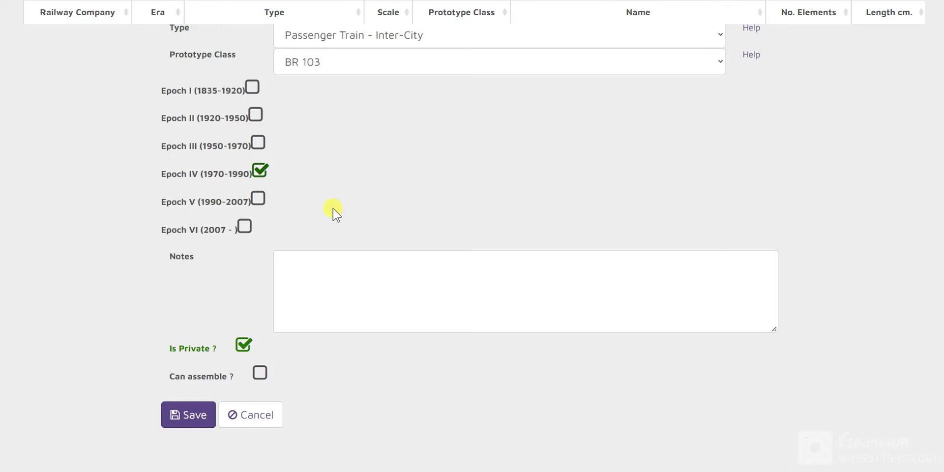
pyautogui.click(260, 373)
pyautogui.click(186, 414)
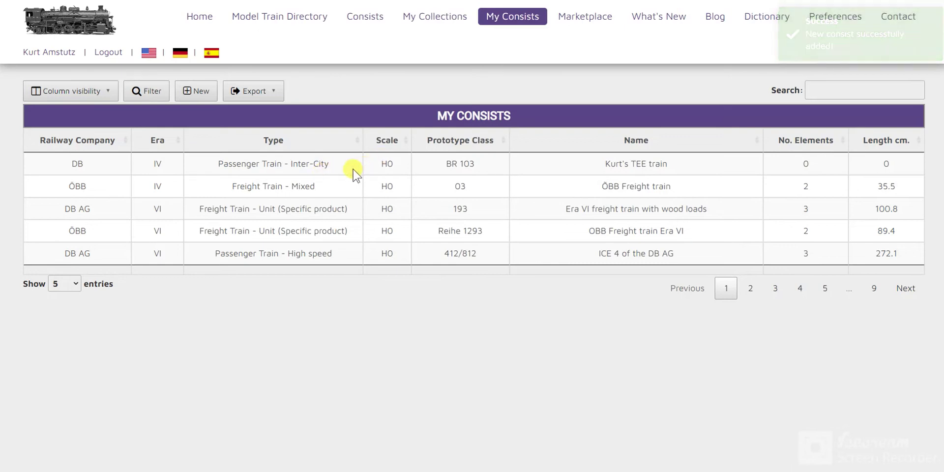
# Step: Add the Märklin 3054.1 class 103 electric locomotive (1971) as an item of the new DB Inter-City consist
pyautogui.click(338, 170)
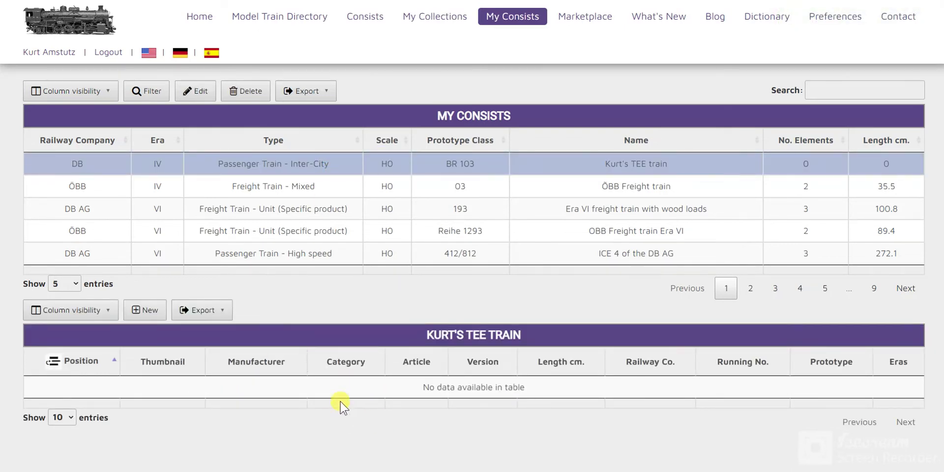
pyautogui.scroll(-1, 340, 409)
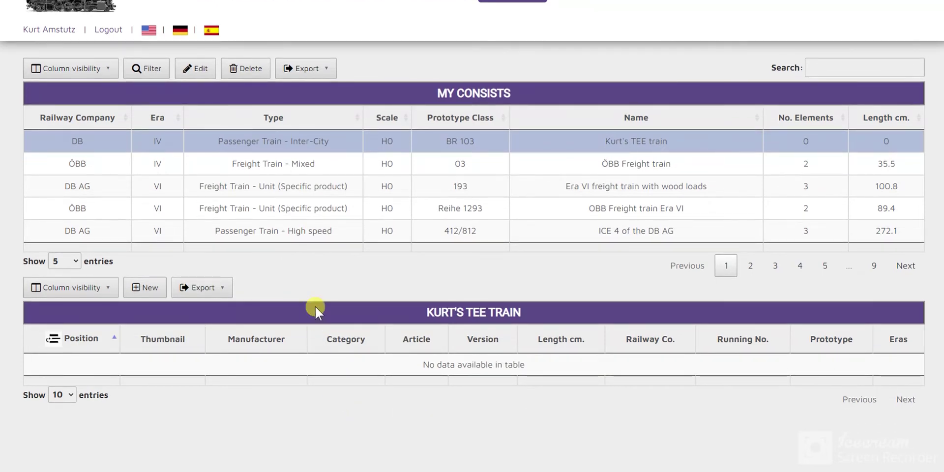
pyautogui.click(147, 289)
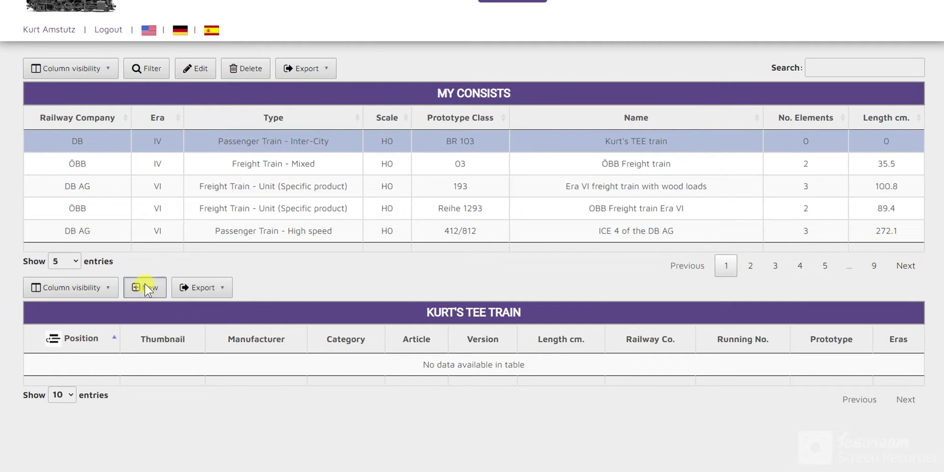
pyautogui.click(337, 175)
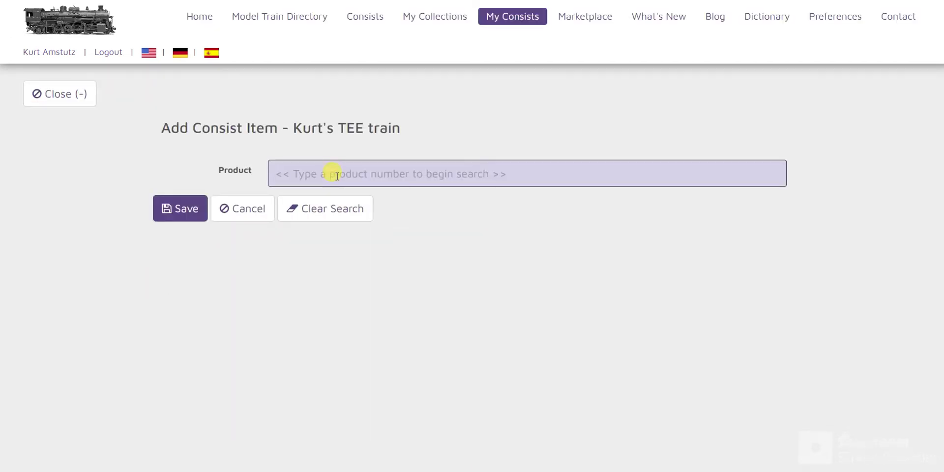
pyautogui.write('3054')
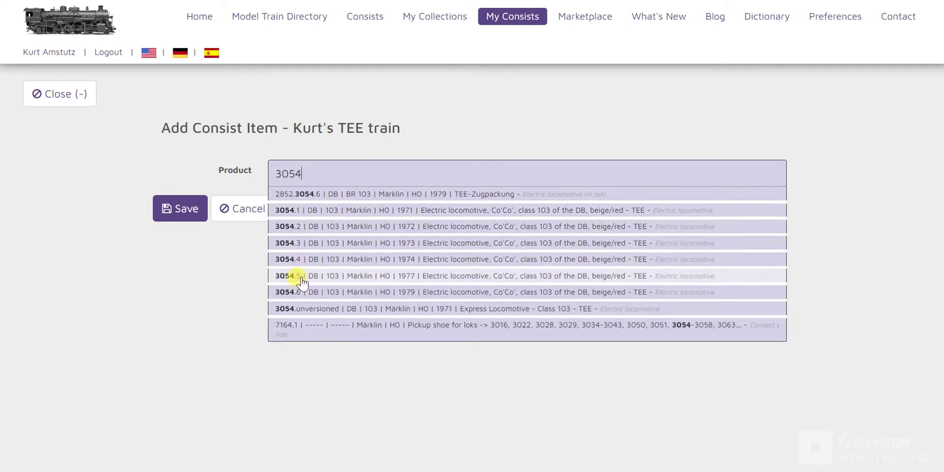
pyautogui.click(337, 210)
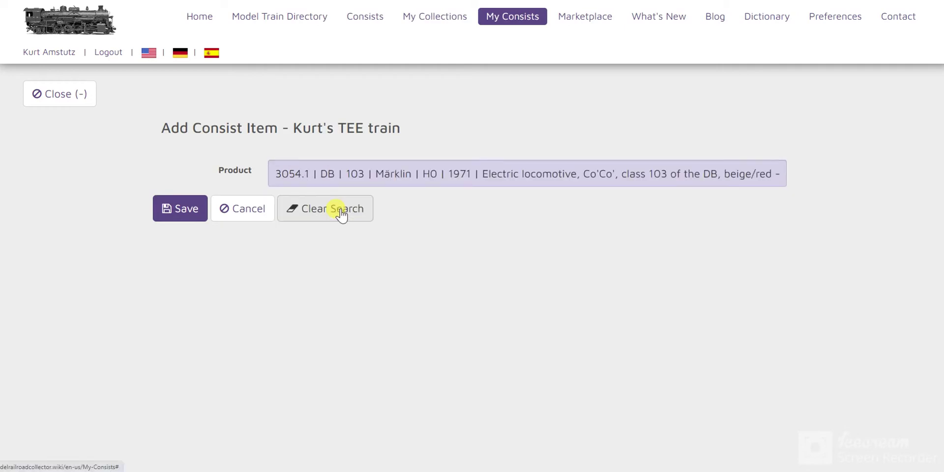
pyautogui.click(185, 209)
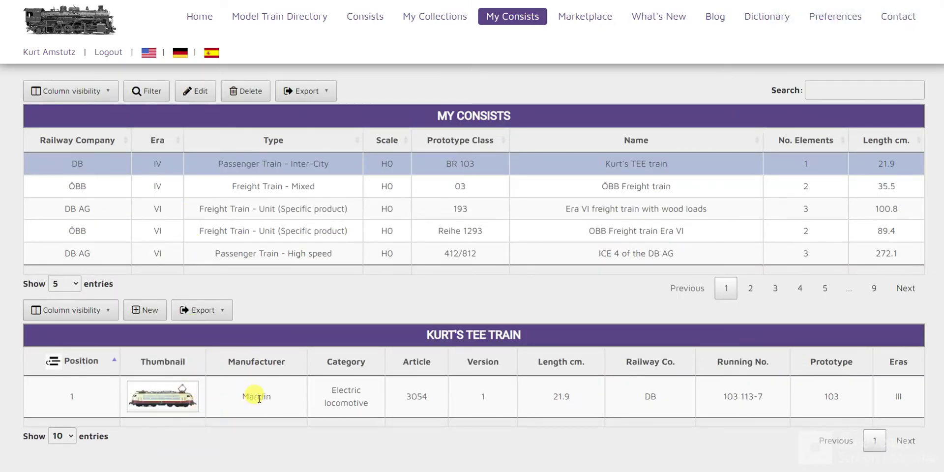
# Step: Add the Märklin 4098.1 TEE compartment car Avm (1974, beige/red with tail lights) to the TEE train consist
pyautogui.click(148, 310)
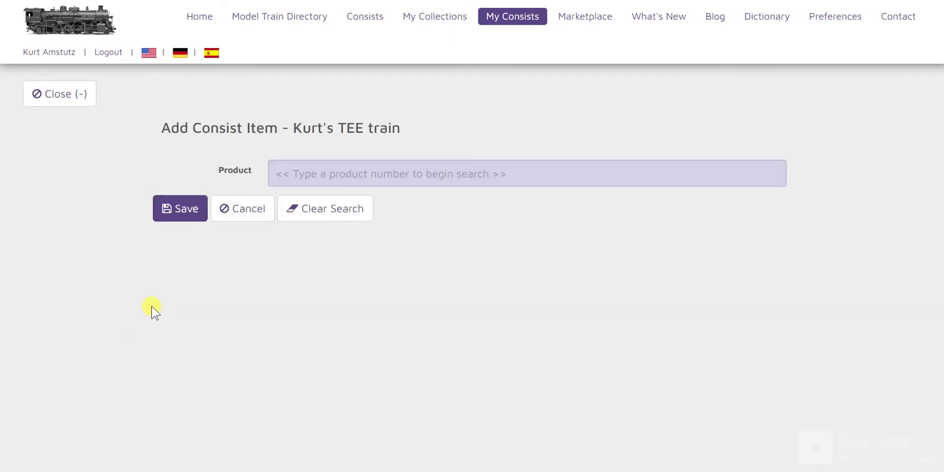
pyautogui.write('4098')
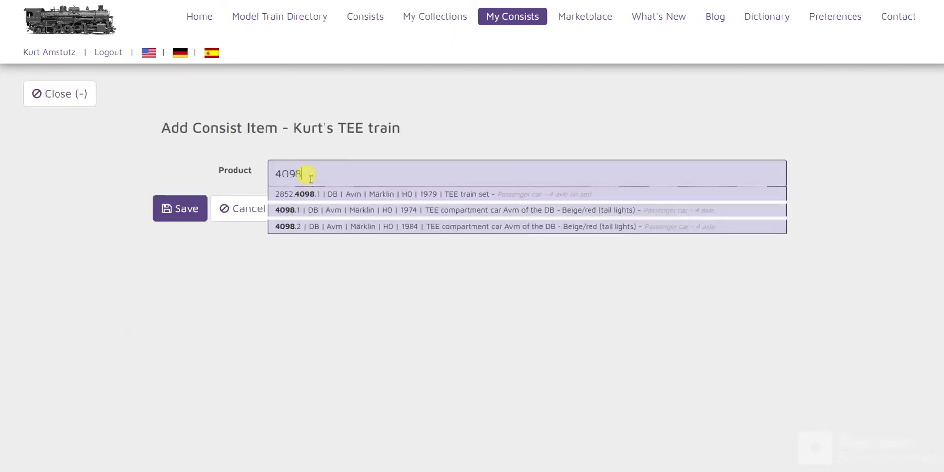
pyautogui.click(423, 214)
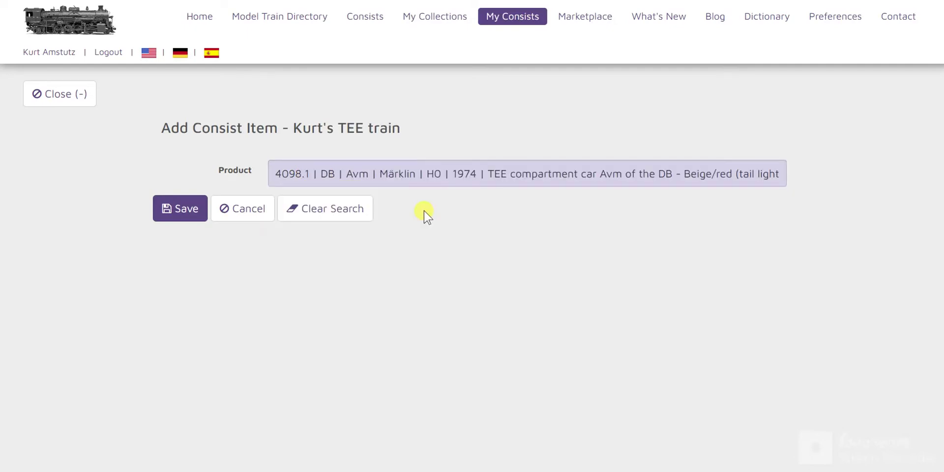
pyautogui.click(180, 209)
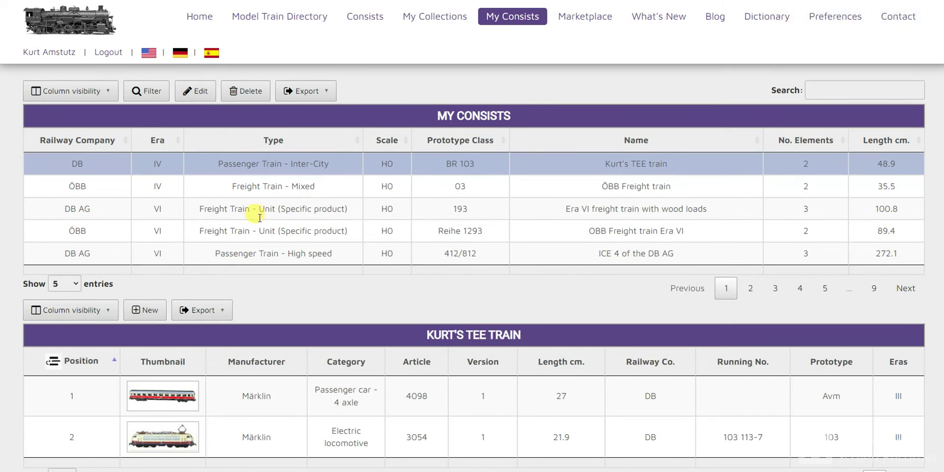
# Step: Add the Märklin 4096.1 TEE Passenger Car 1st Class Apm (1974, beige/red) to the TEE train consist
pyautogui.click(148, 311)
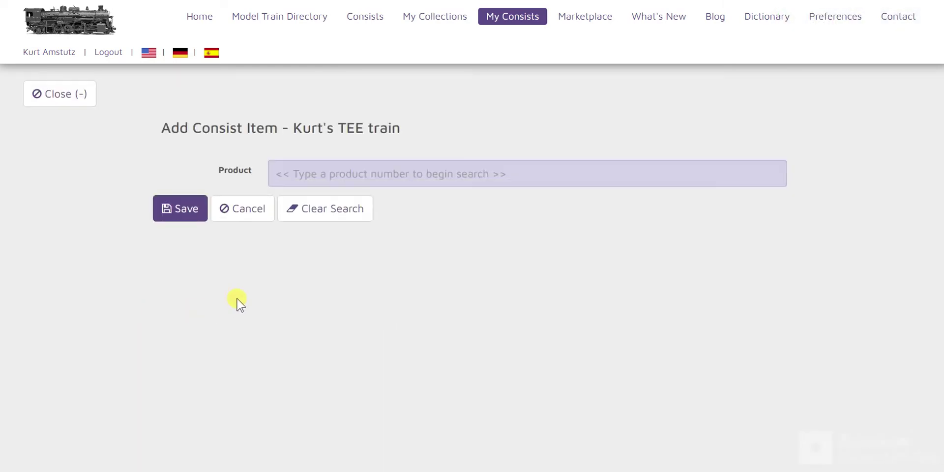
pyautogui.write('4')
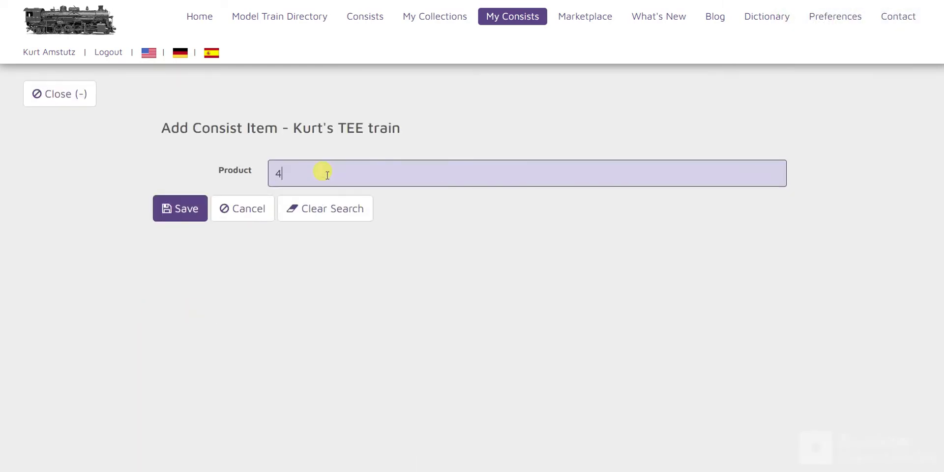
pyautogui.write('096')
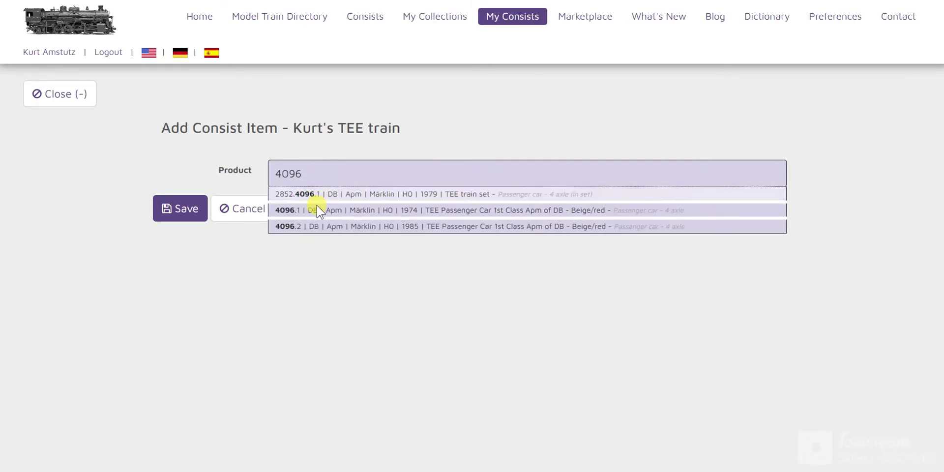
pyautogui.click(327, 211)
pyautogui.click(169, 208)
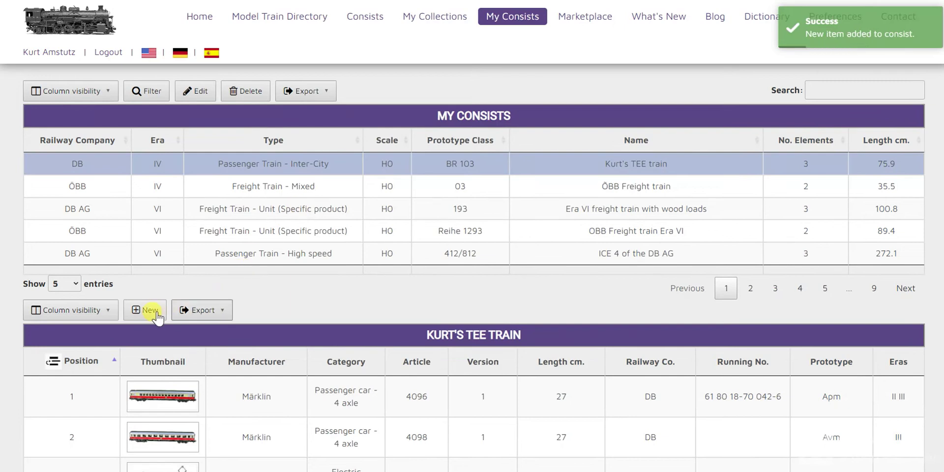
# Step: Add the Märklin 4095.1 TEE Passenger Car 1st Class Avm (1974, beige/red) to the TEE train consist
pyautogui.click(145, 310)
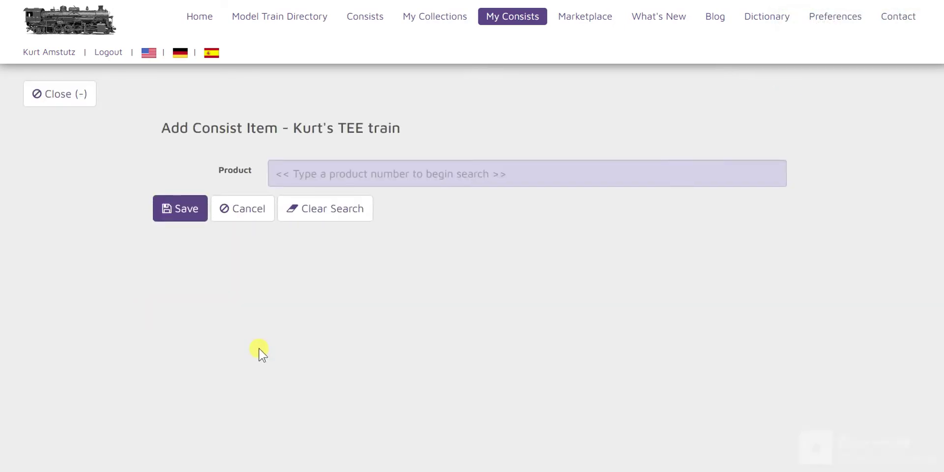
pyautogui.click(334, 171)
pyautogui.write('4')
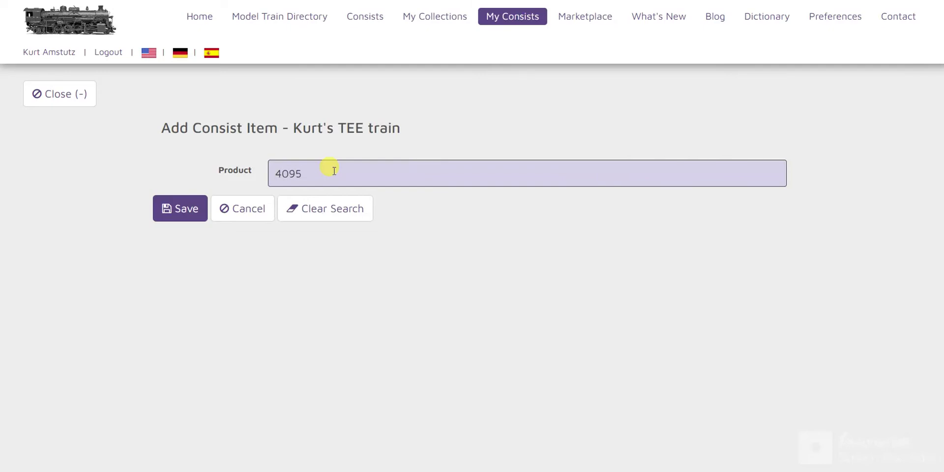
pyautogui.write('095')
pyautogui.click(337, 197)
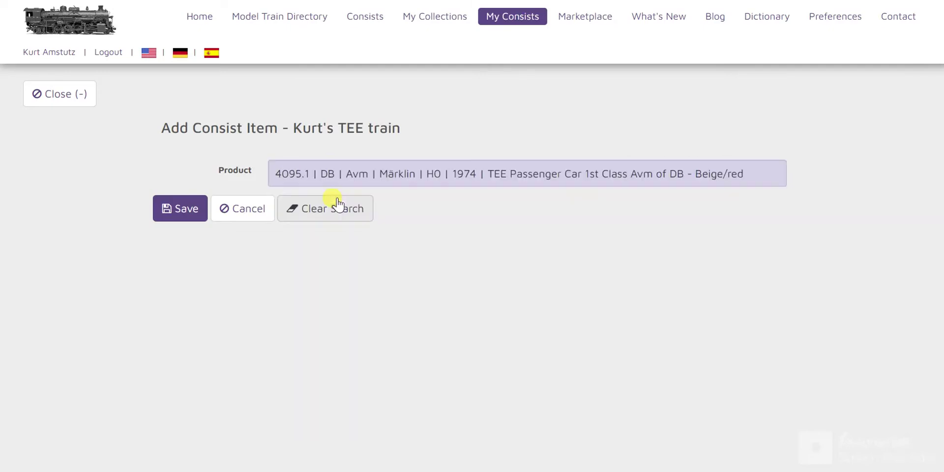
pyautogui.click(168, 208)
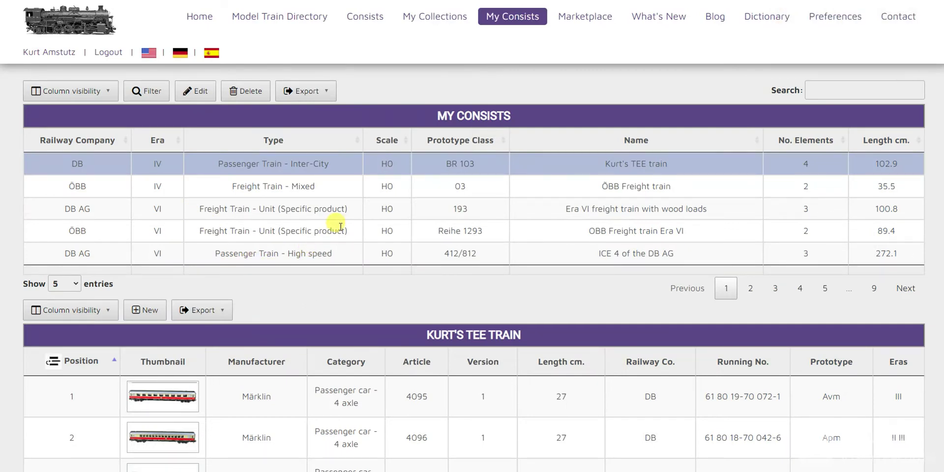
# Step: Add the Märklin 4097.1 TEE dining car WRm (1974, beige/red) to the TEE train consist
pyautogui.click(150, 309)
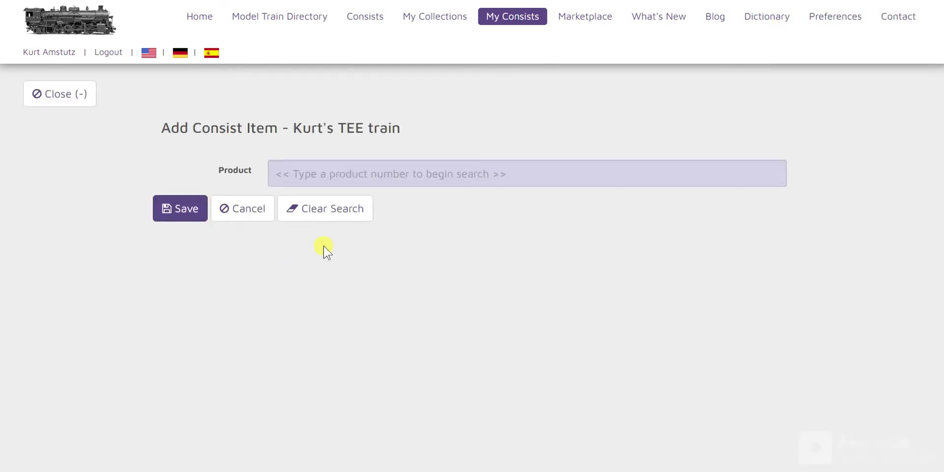
pyautogui.write('4097')
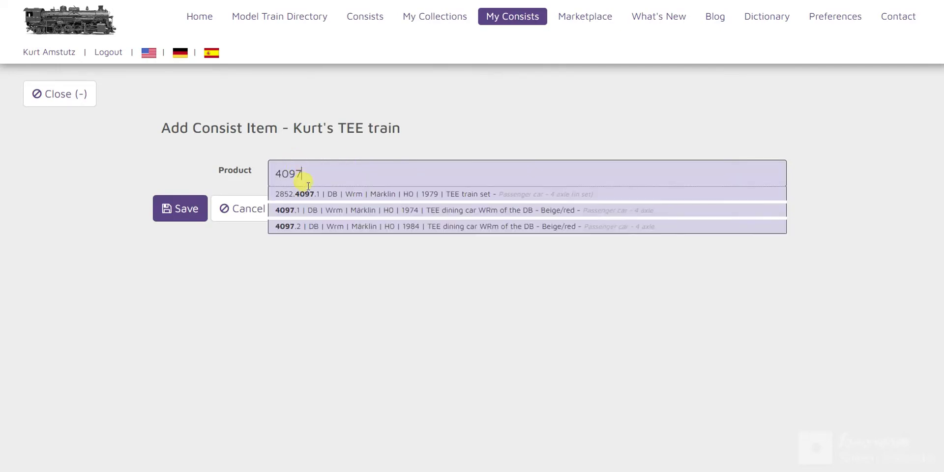
pyautogui.click(316, 210)
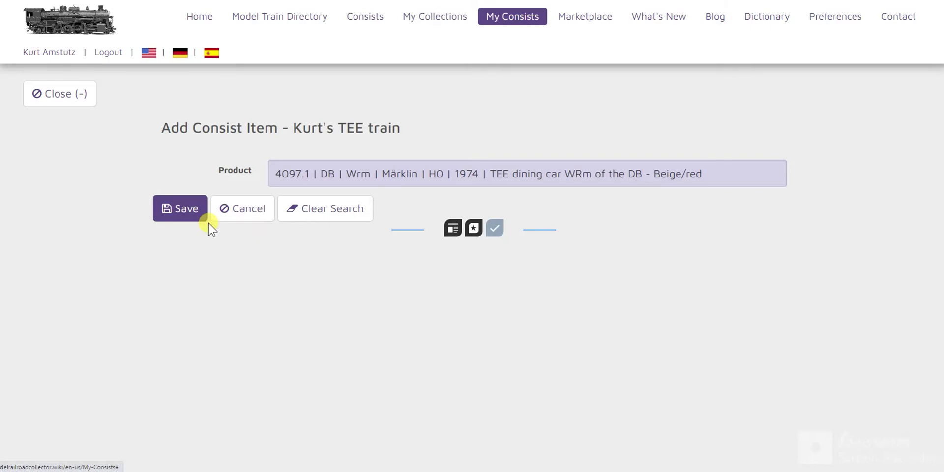
pyautogui.click(173, 206)
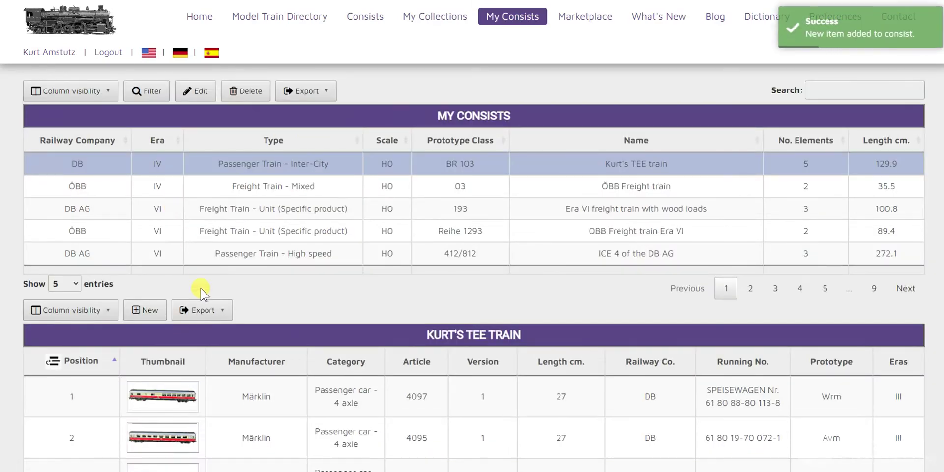
# Step: Add the Märklin 4099.1 TEE observation car ADm (1975, beige/red, 1st class) to the TEE train consist
pyautogui.click(149, 311)
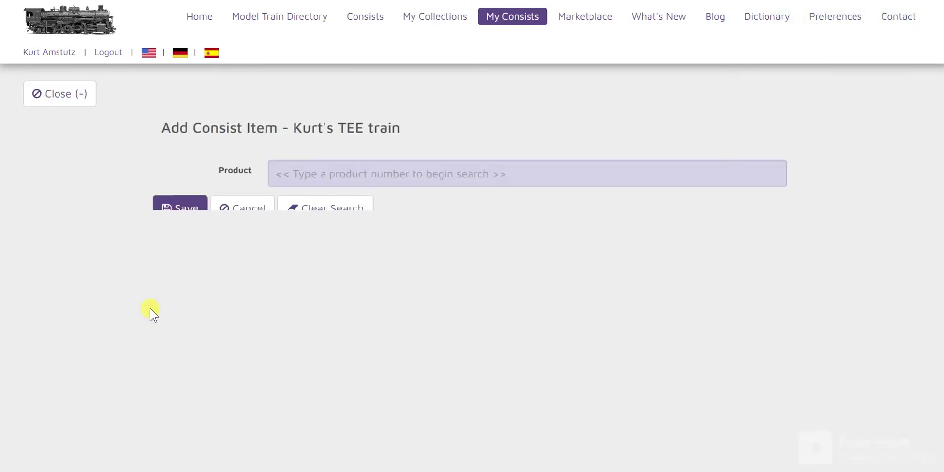
pyautogui.click(323, 175)
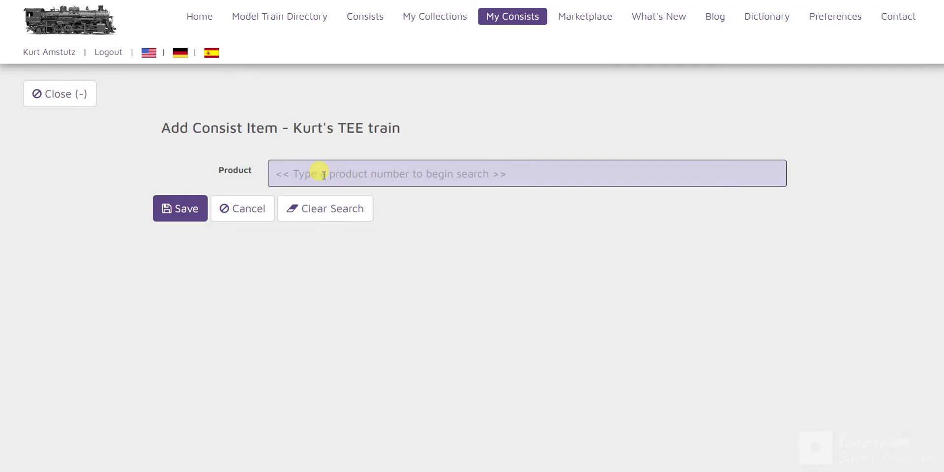
pyautogui.write('4099')
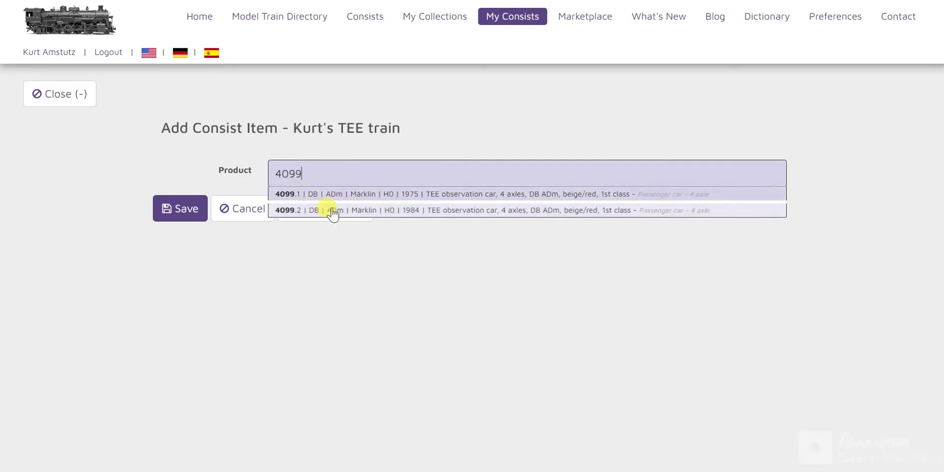
pyautogui.click(335, 196)
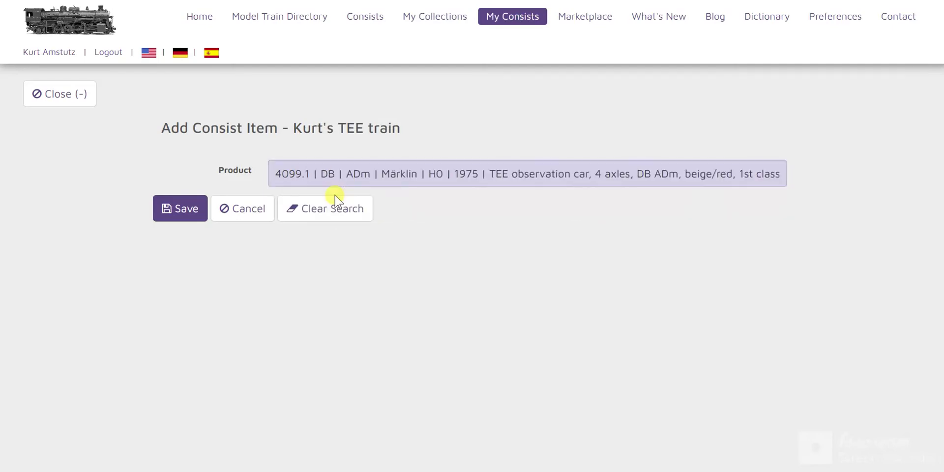
pyautogui.click(295, 173)
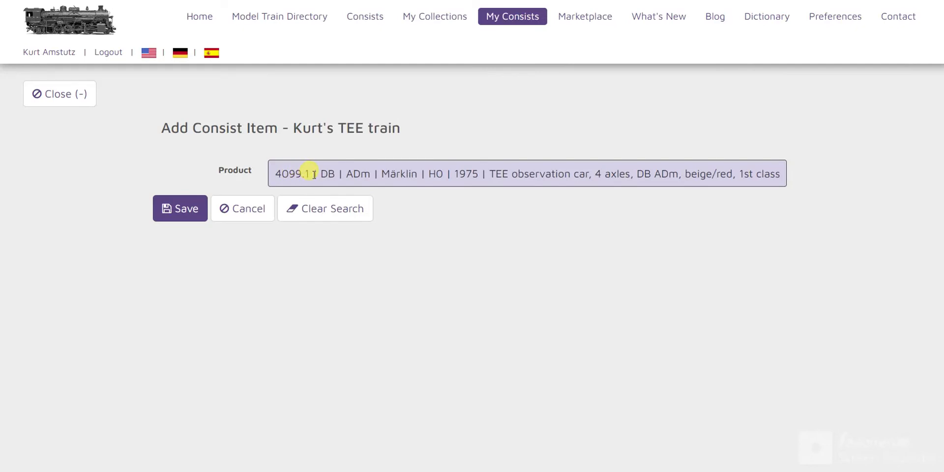
pyautogui.click(185, 209)
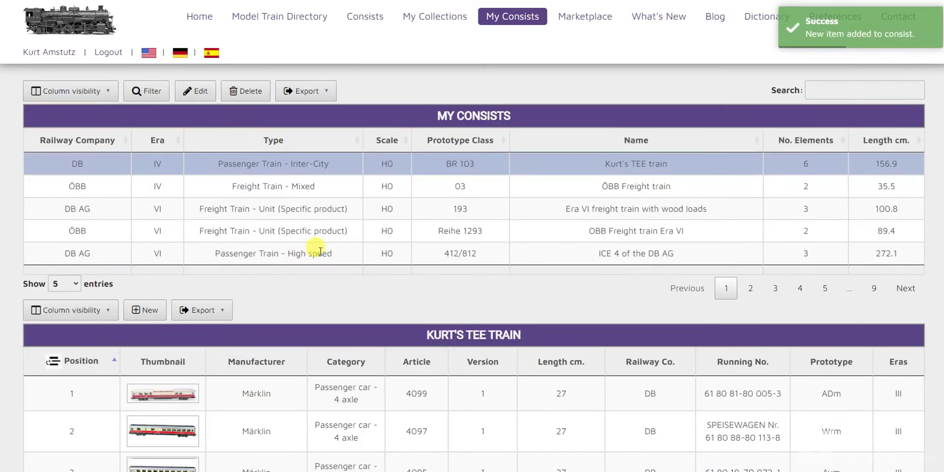
# Step: Reorder the TEE train by moving electric locomotive 3054 to position 1 and observation car 4099 to position 3
pyautogui.scroll(-5, 320, 252)
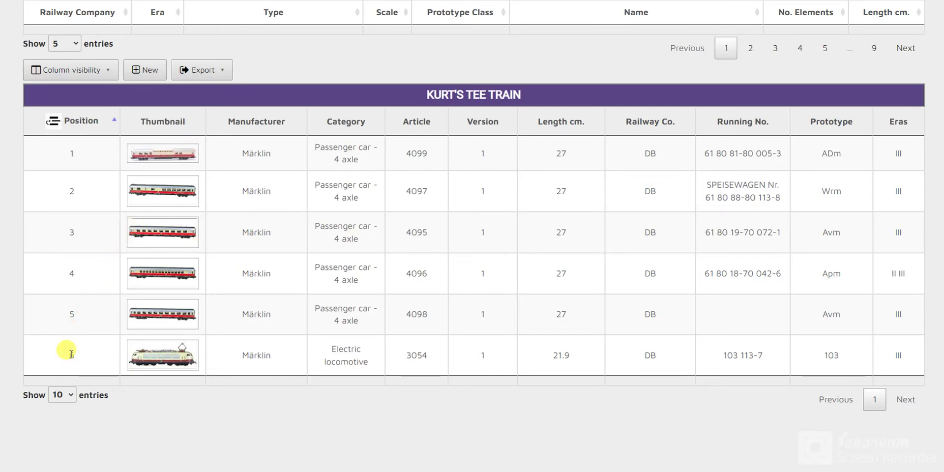
pyautogui.moveTo(72, 354); pyautogui.dragTo(63, 154)
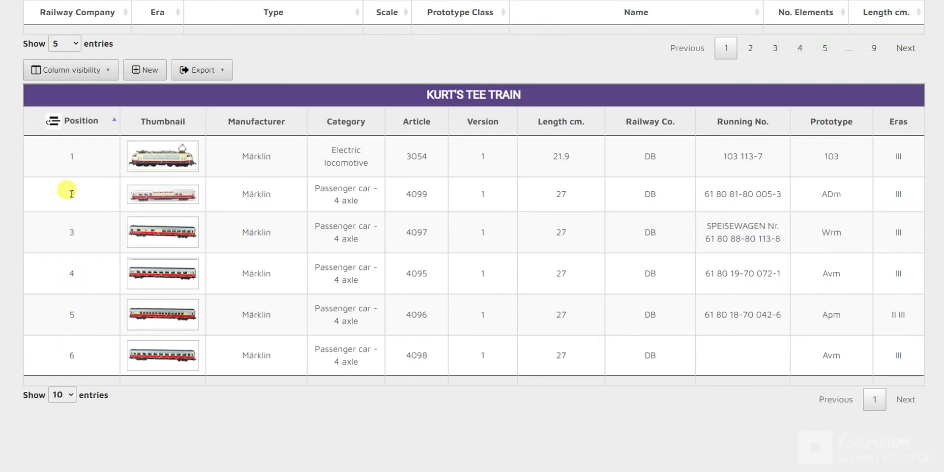
pyautogui.moveTo(71, 193); pyautogui.dragTo(63, 276)
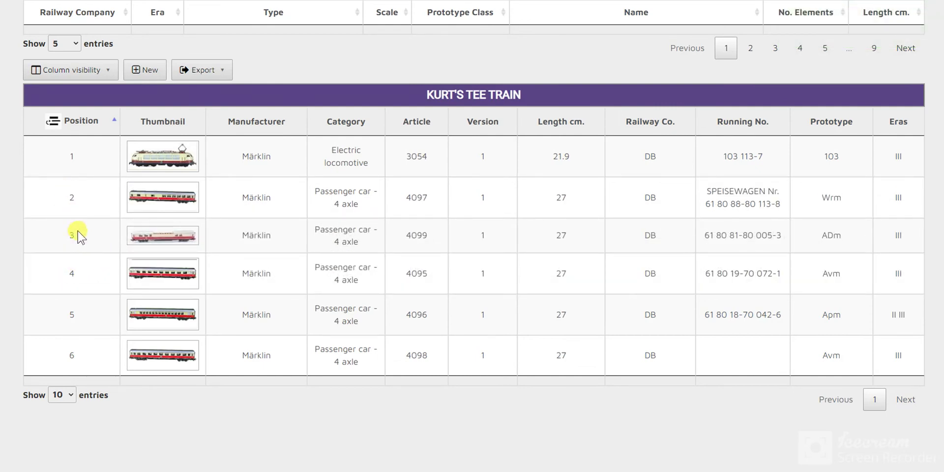
# Step: Move passenger car 4096 to position 2 behind the locomotive, and from there to the end of the train at position 6
pyautogui.moveTo(70, 241); pyautogui.dragTo(66, 220)
pyautogui.moveTo(67, 206); pyautogui.dragTo(64, 204)
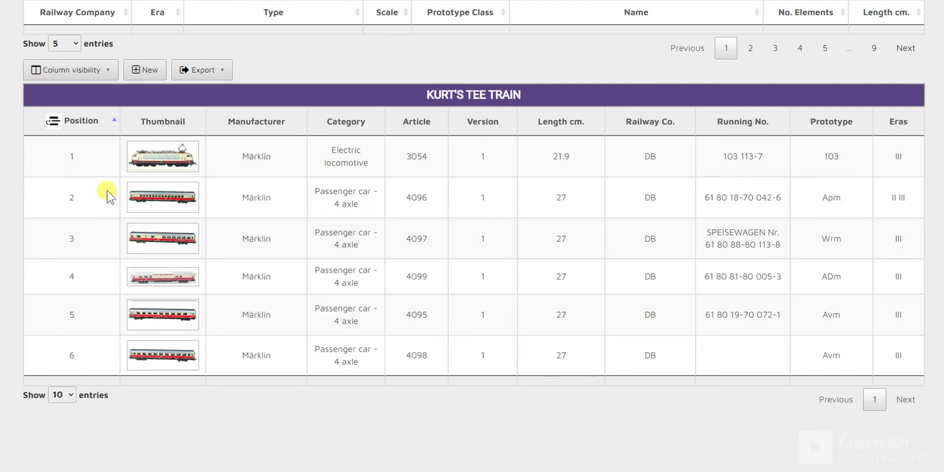
pyautogui.moveTo(55, 196); pyautogui.dragTo(30, 385)
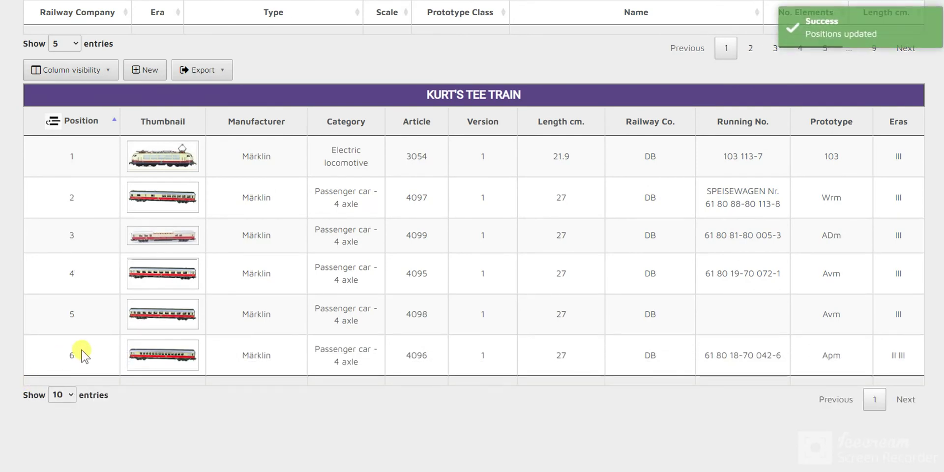
# Step: Delete passenger car 4096 from the TEE train consist and confirm the deletion
pyautogui.click(233, 354)
pyautogui.click(148, 71)
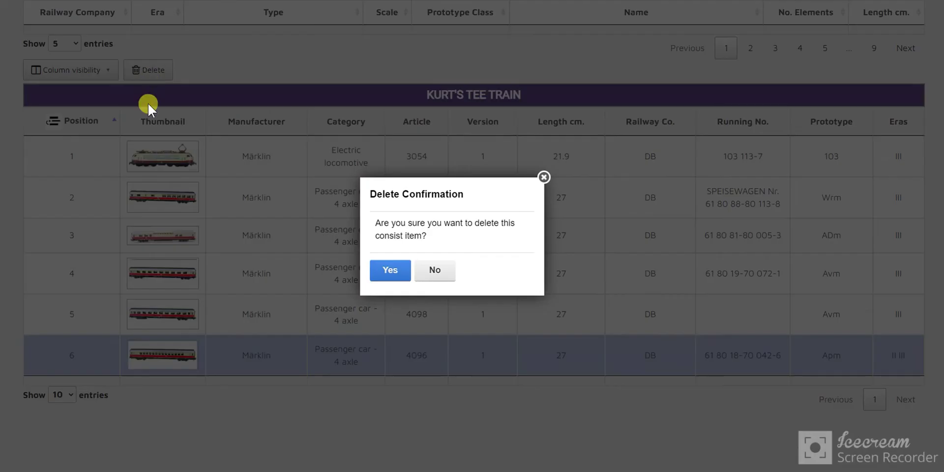
pyautogui.click(387, 271)
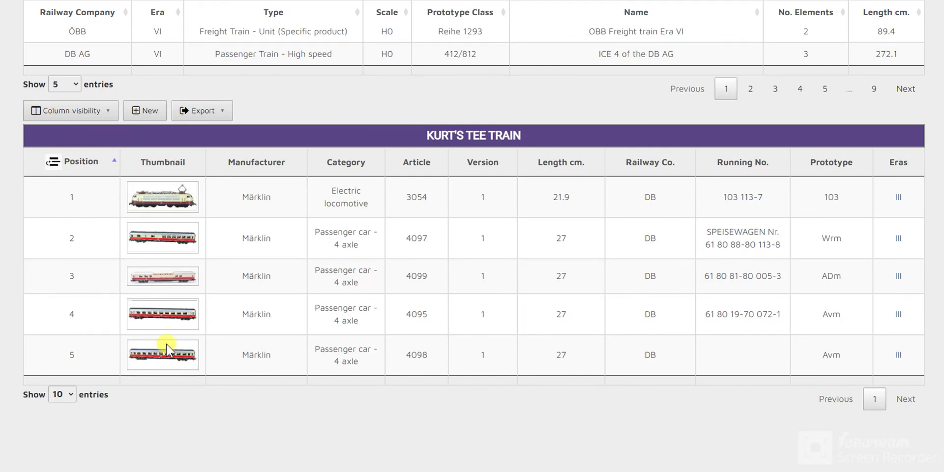
# Step: Add the Märklin 4096.1 TEE Passenger Car 1st Class Apm (1974) to the TEE train again and move it to position 4
pyautogui.click(147, 112)
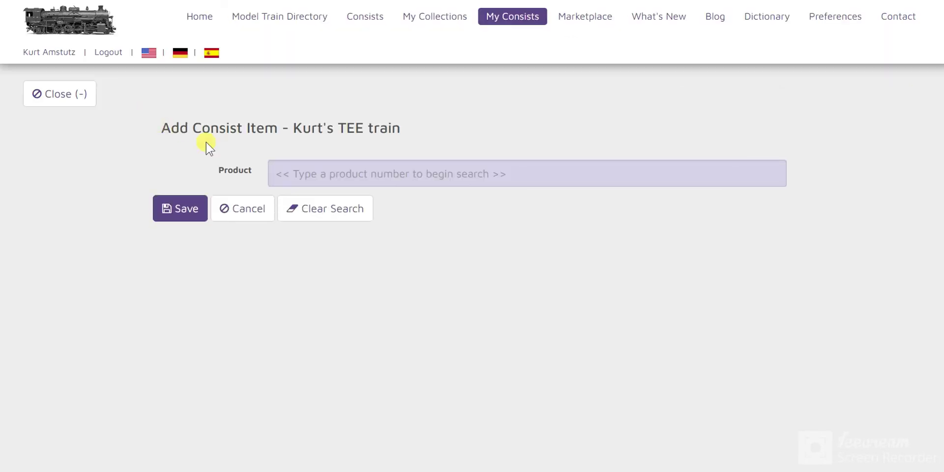
pyautogui.write('4096')
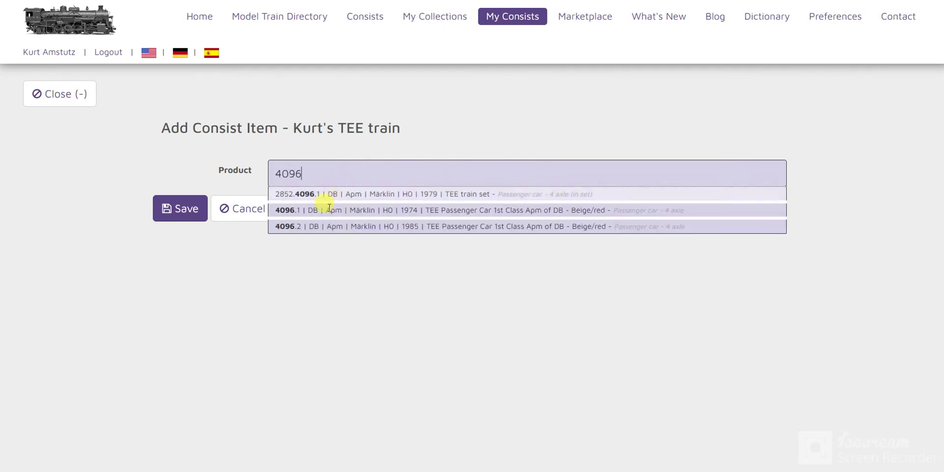
pyautogui.click(317, 209)
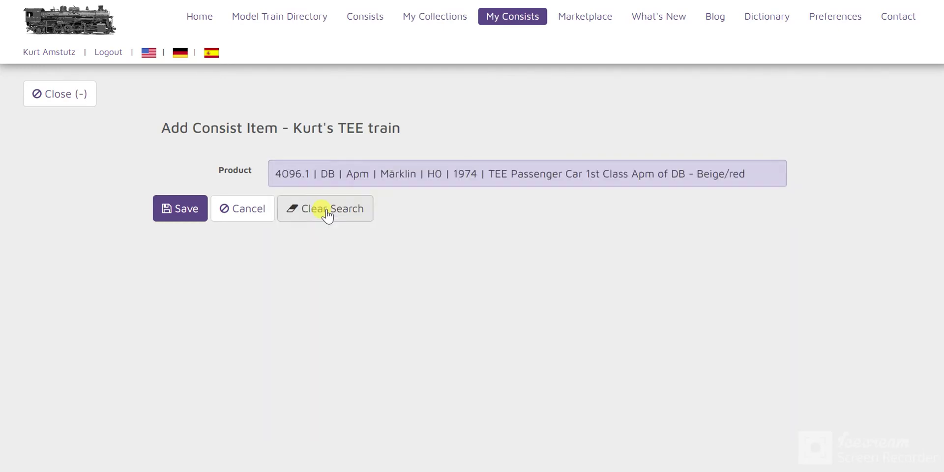
pyautogui.click(178, 211)
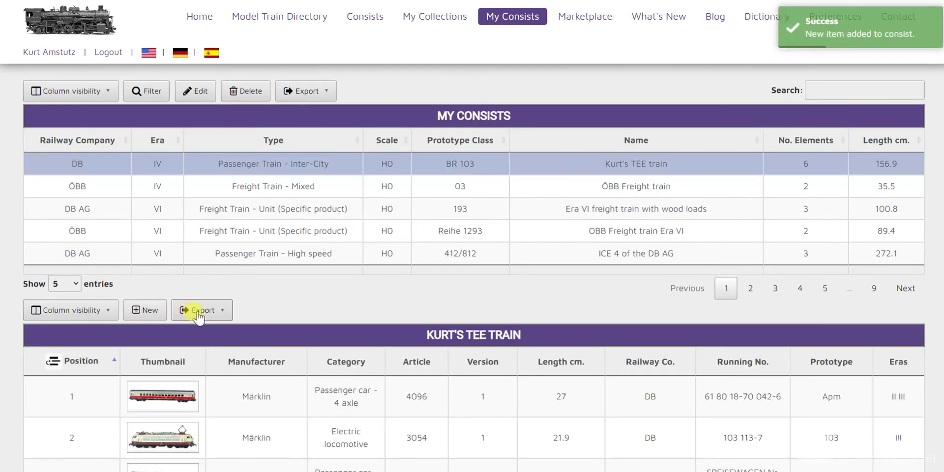
pyautogui.scroll(-4, 192, 310)
pyautogui.moveTo(68, 175); pyautogui.dragTo(44, 324)
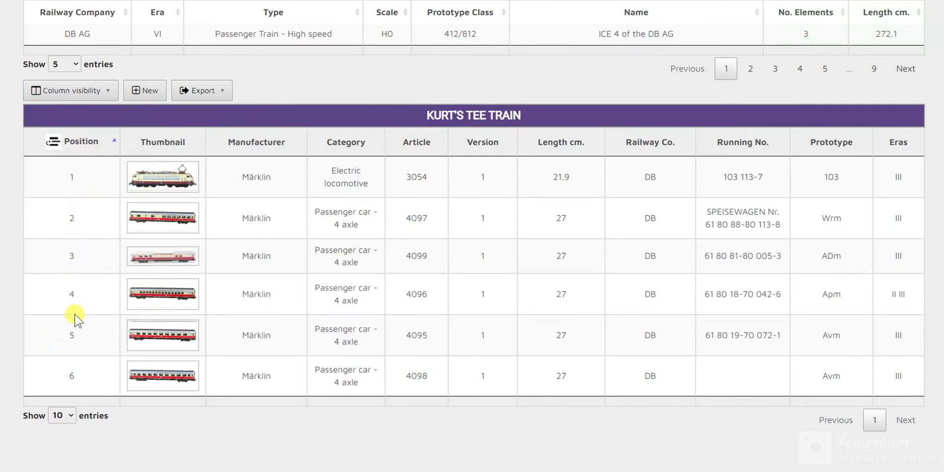
# Step: Review the TEE train's entry and items, and the items of the Era VI wood-load and OBB Era VI freight trains
pyautogui.scroll(5, 341, 278)
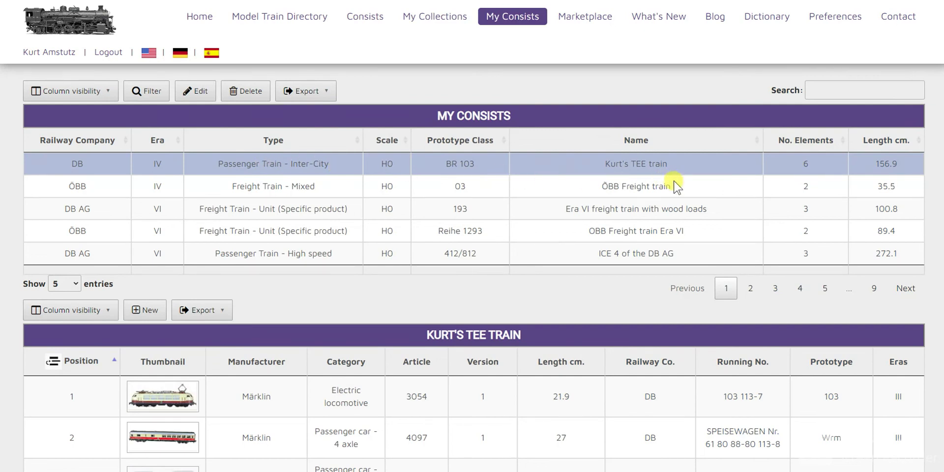
pyautogui.scroll(-3, 288, 265)
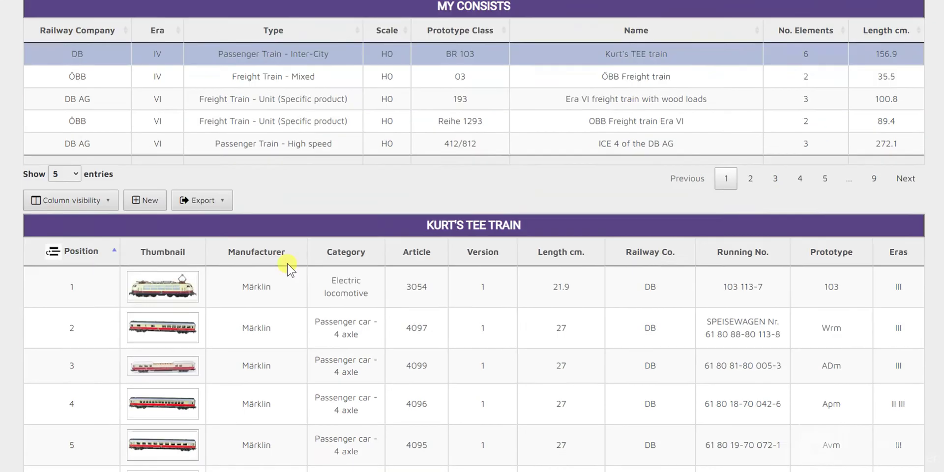
pyautogui.scroll(1, 528, 176)
pyautogui.scroll(2, 529, 176)
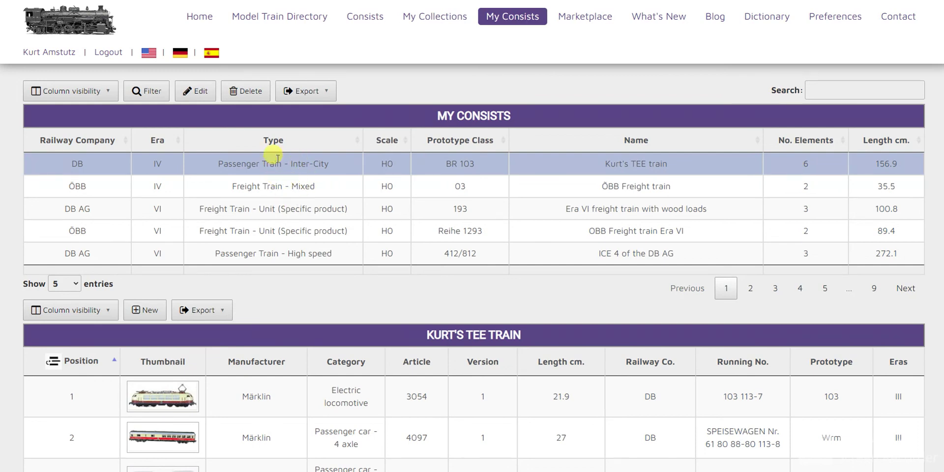
pyautogui.click(263, 206)
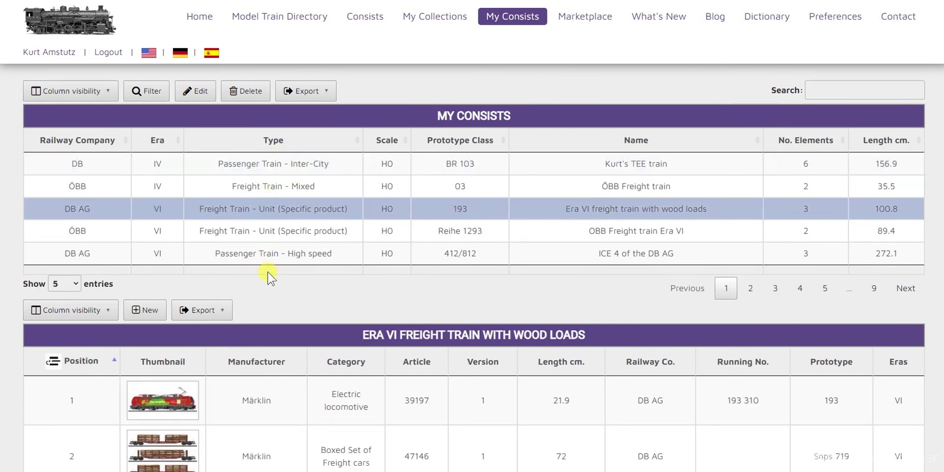
pyautogui.scroll(-2, 271, 295)
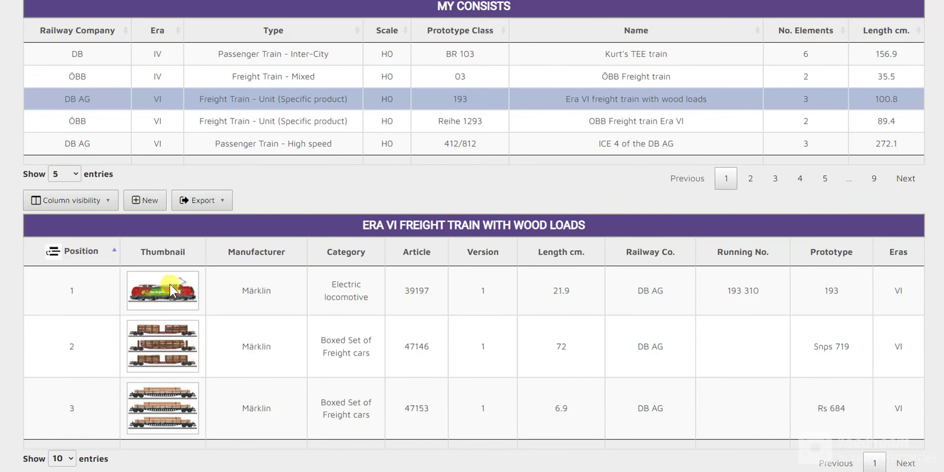
pyautogui.click(273, 125)
pyautogui.scroll(2, 254, 244)
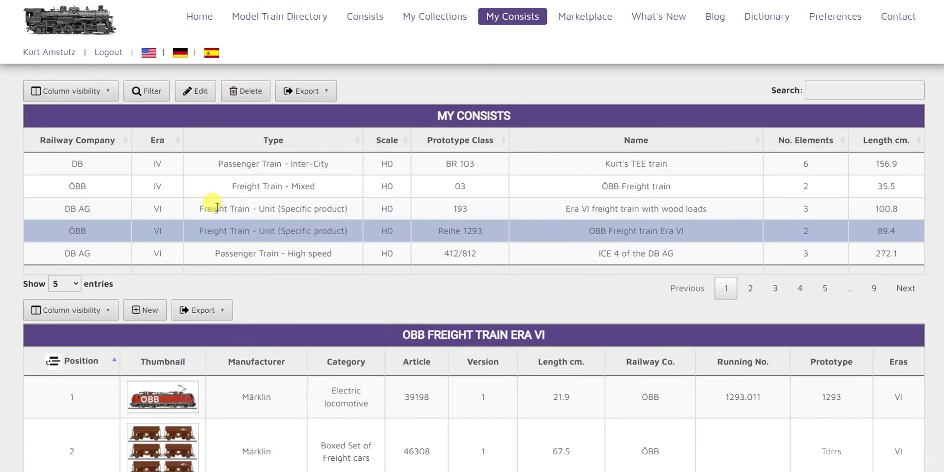
# Step: Deselect the OBB Freight train Era VI consist and open the filter for the consists list
pyautogui.click(212, 227)
pyautogui.click(147, 94)
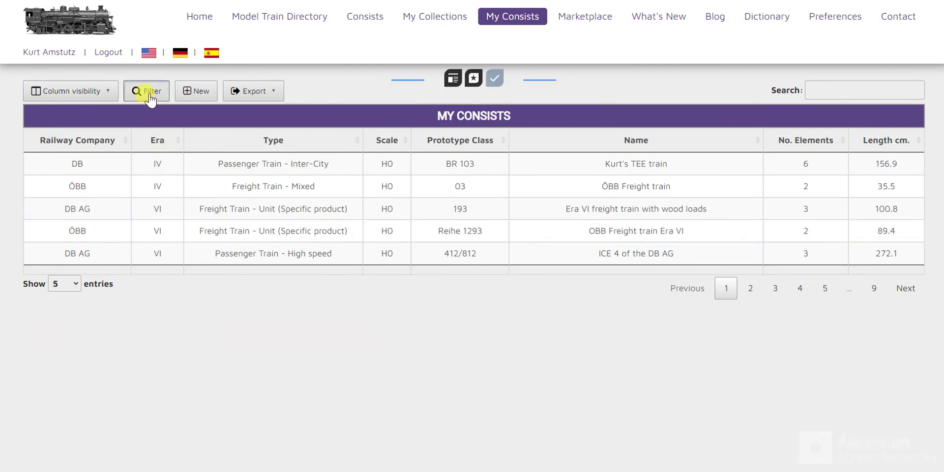